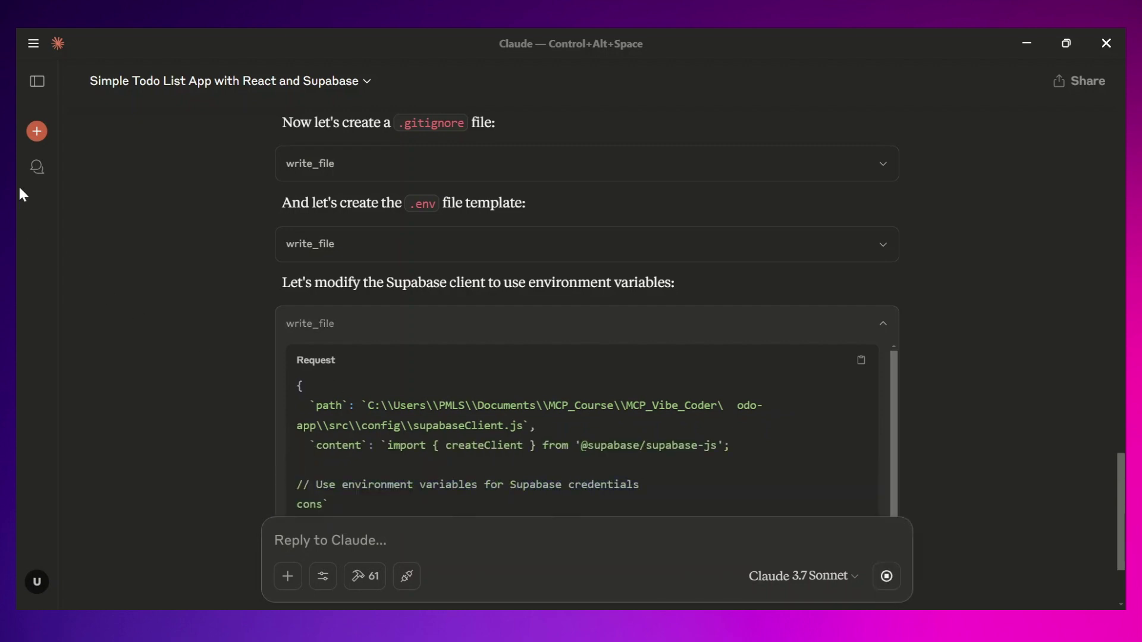
Expand the Claude Desktop sidebar to show the recent chats list.
click(36, 83)
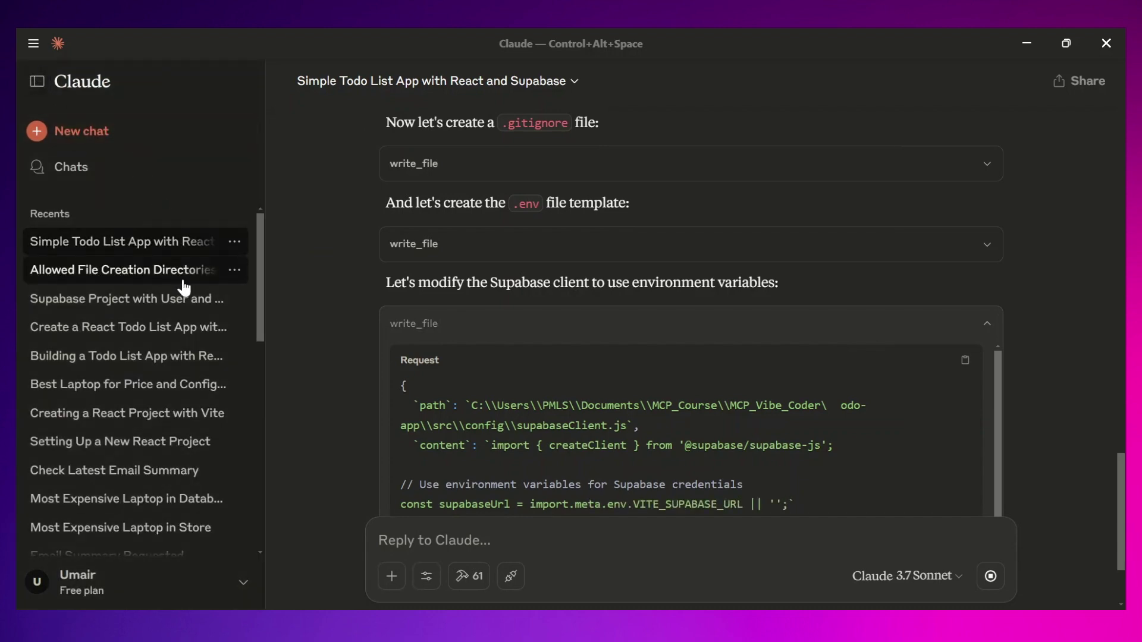
Open the 'Supabase Project with User and Todo Tables' chat and scroll through its setup steps.
click(119, 299)
scroll(687, 264, down, 7)
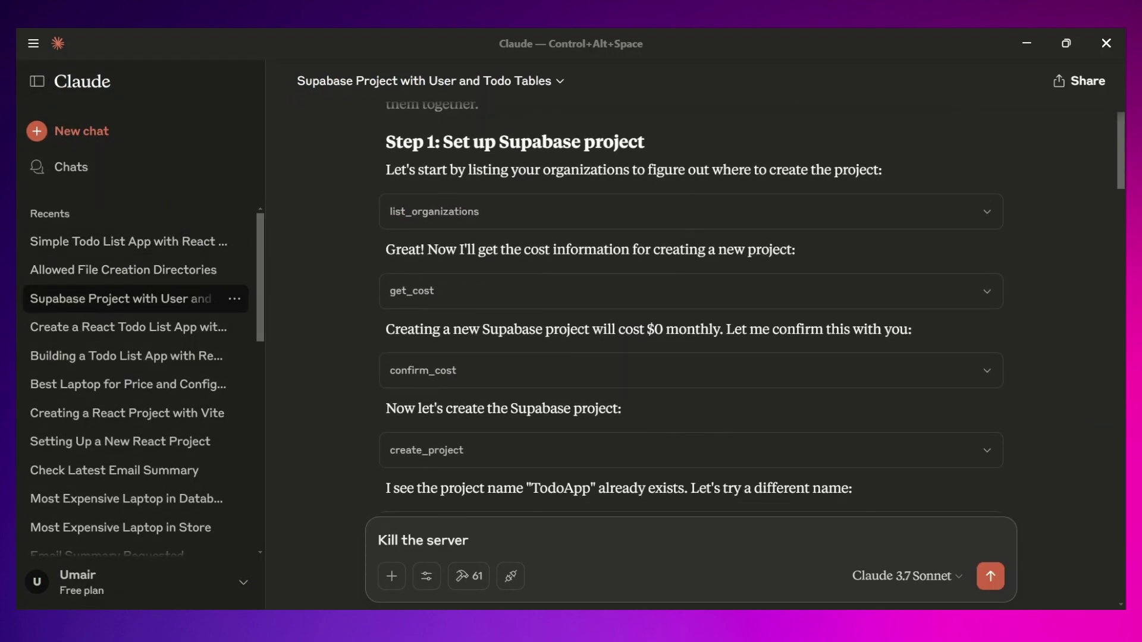
scroll(688, 264, down, 3)
scroll(688, 263, up, 10)
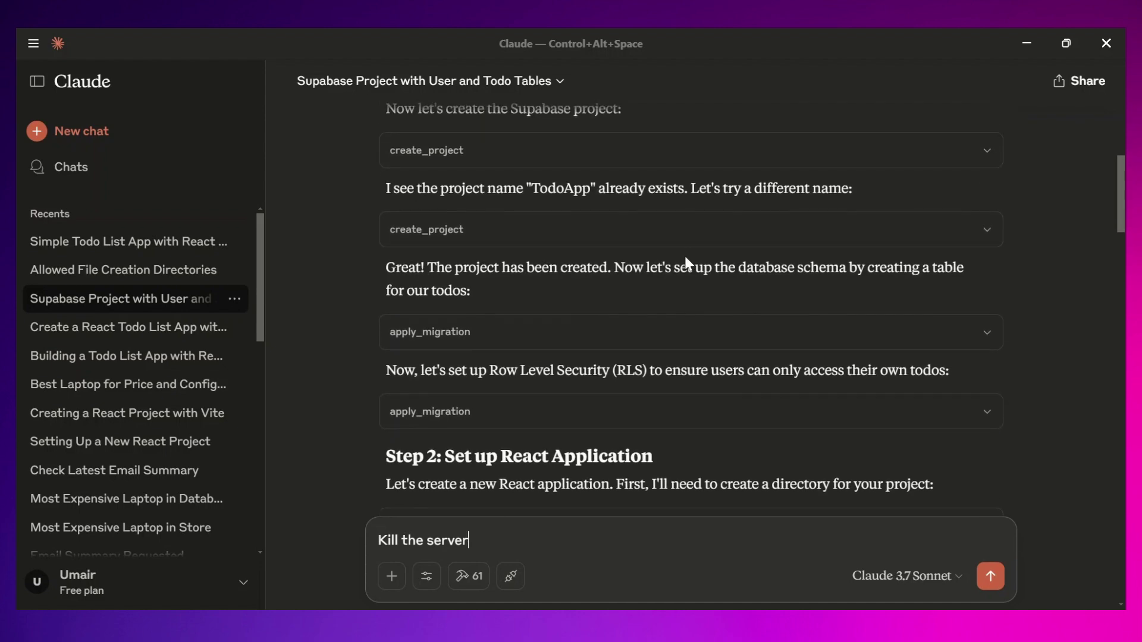
scroll(664, 311, down, 5)
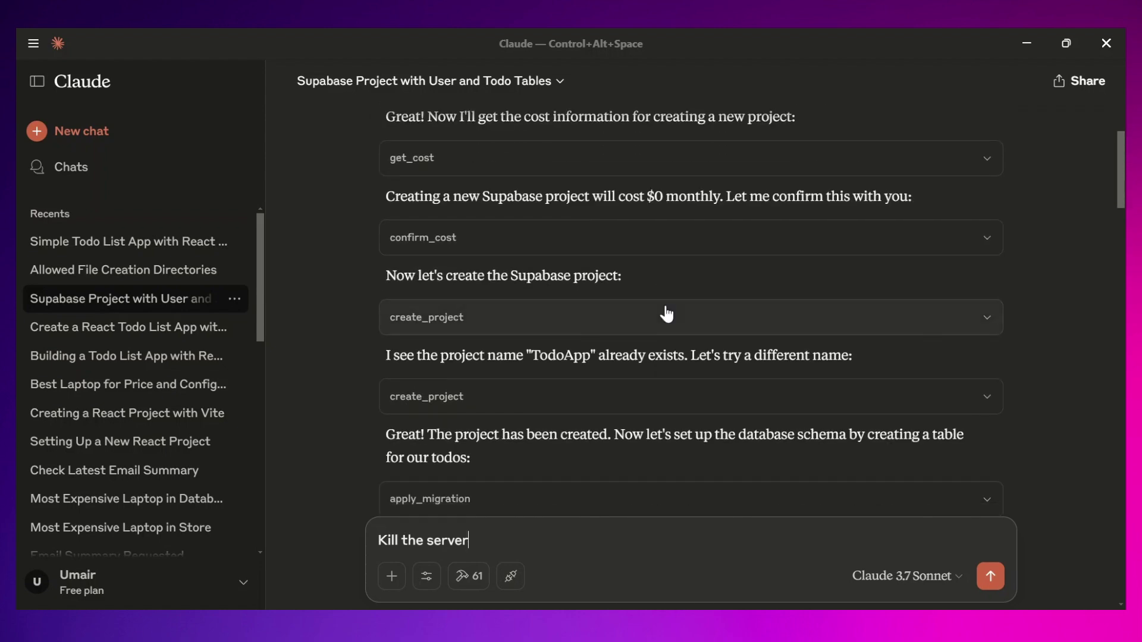
scroll(666, 314, down, 6)
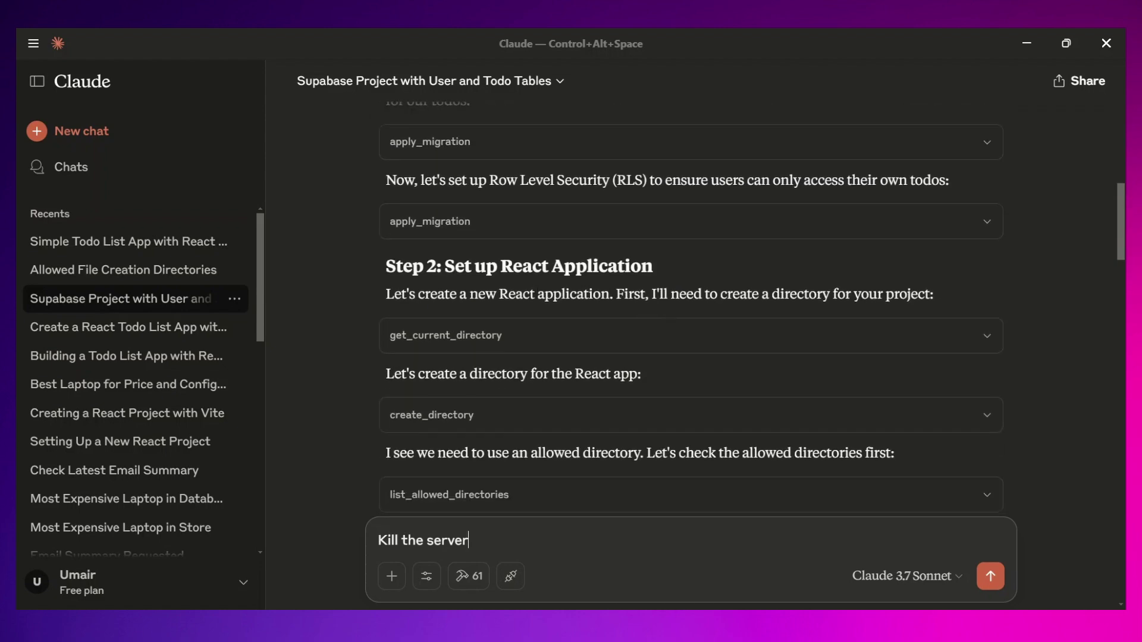
scroll(634, 351, down, 4)
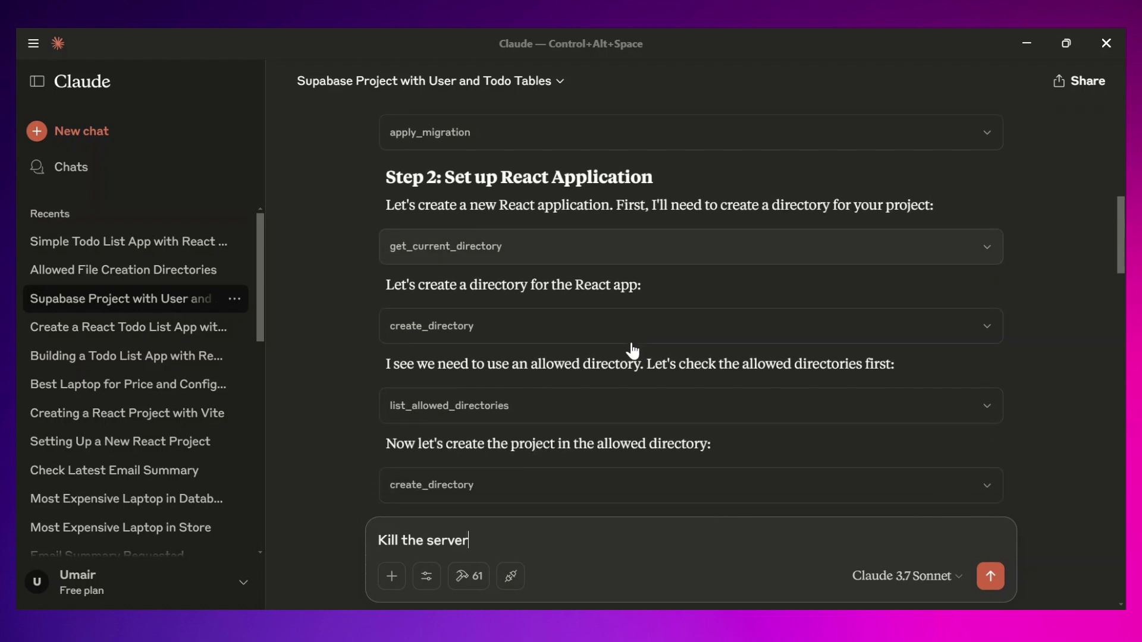
scroll(636, 350, down, 11)
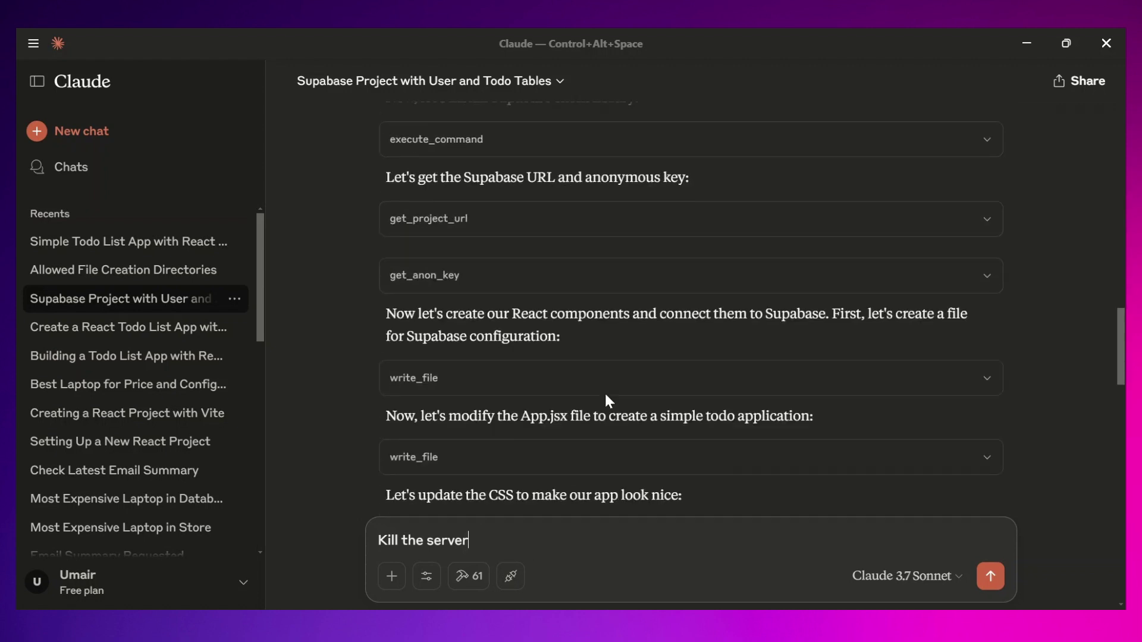
Open a command prompt in the simple-todo-app folder and run 'code .' to launch VS Code.
mouse_move(649, 640)
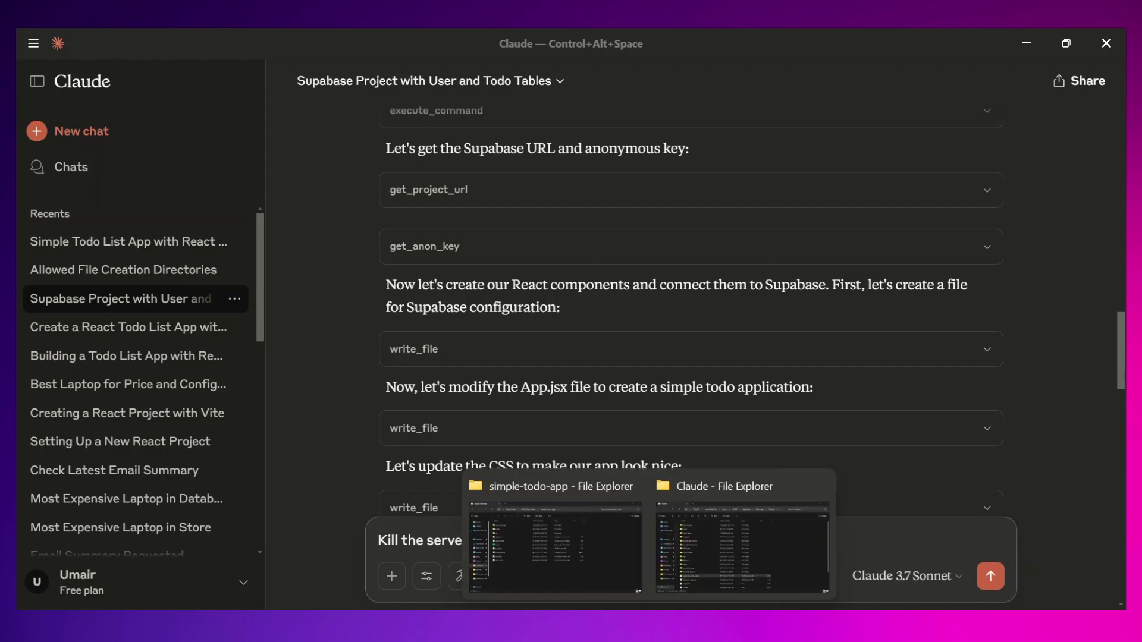
click(555, 520)
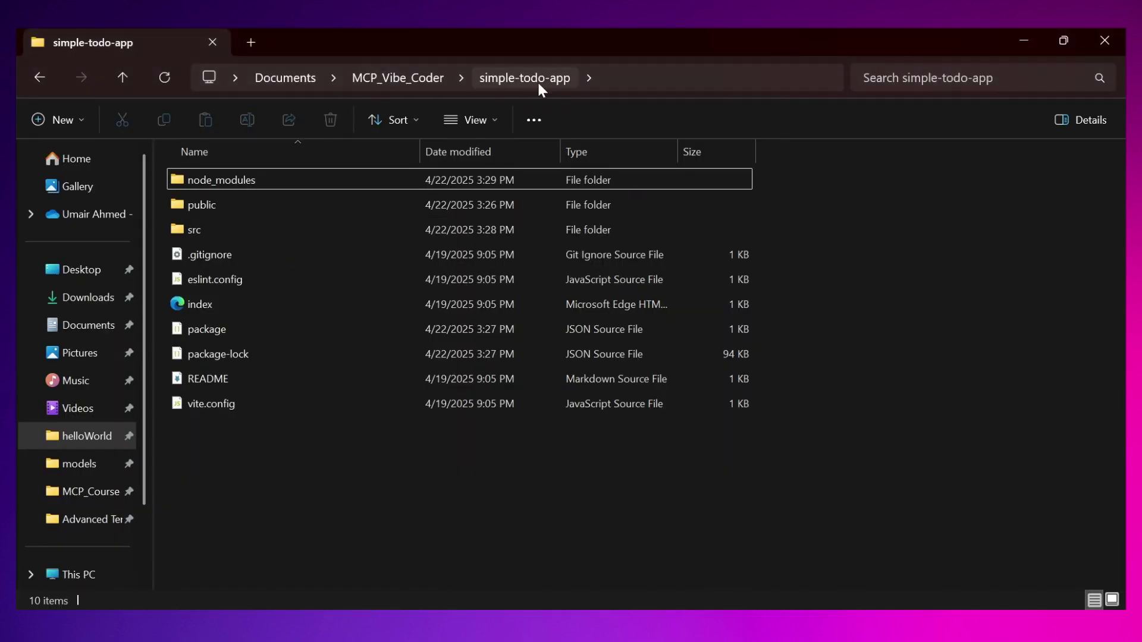
click(663, 85)
text(cmd)
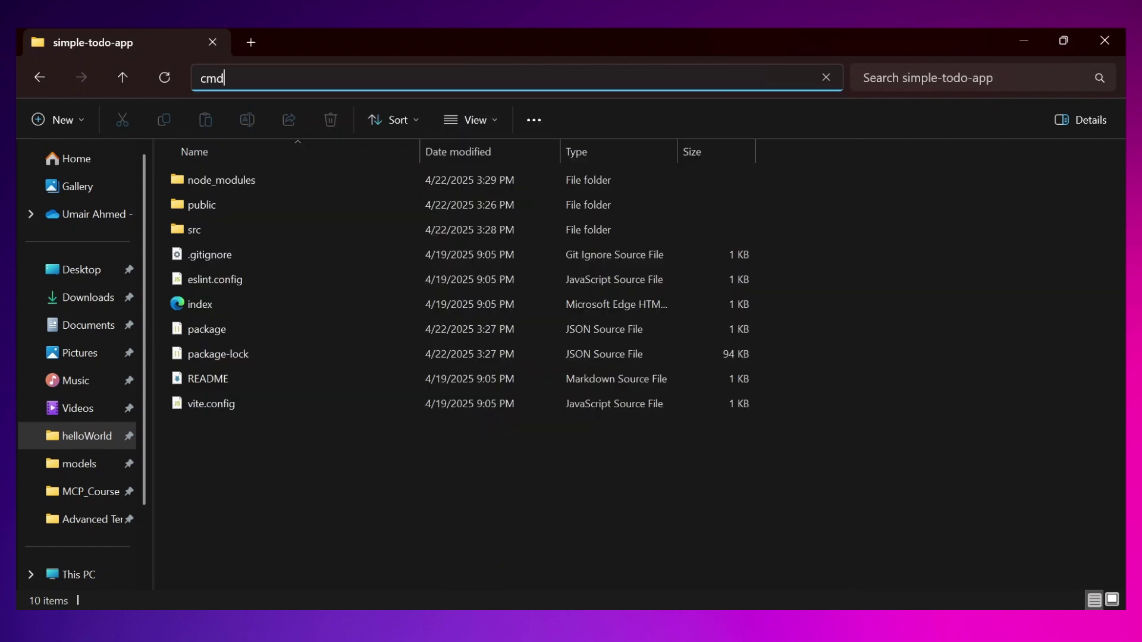
key(Return)
text(code .)
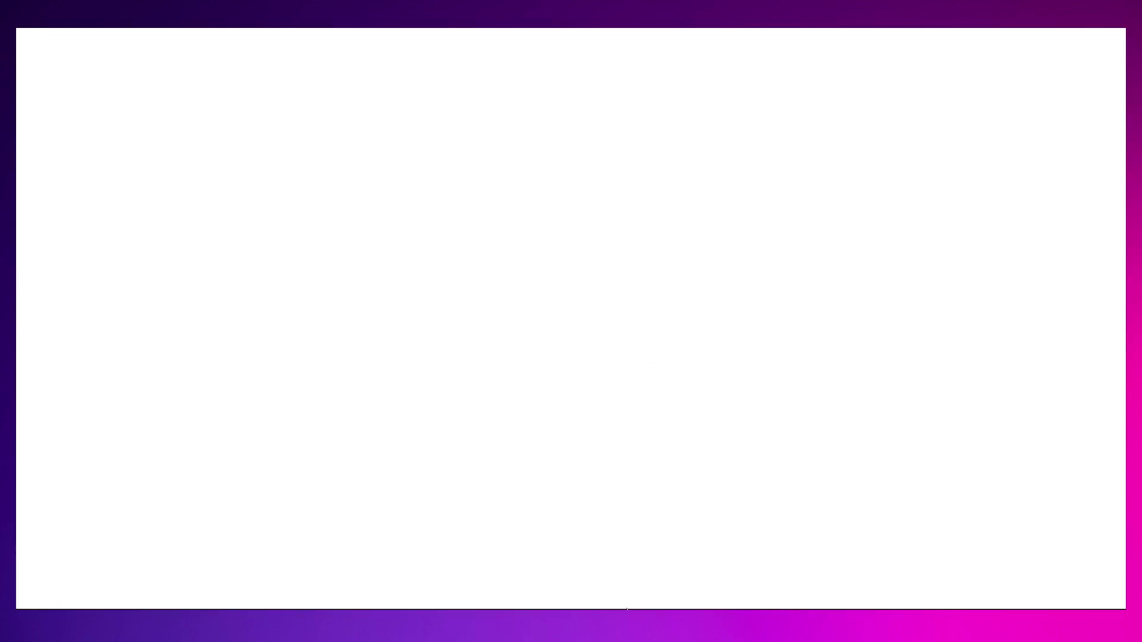
Bring up the Supabase projects dashboard tab in the browser.
mouse_move(649, 606)
click(648, 547)
click(897, 36)
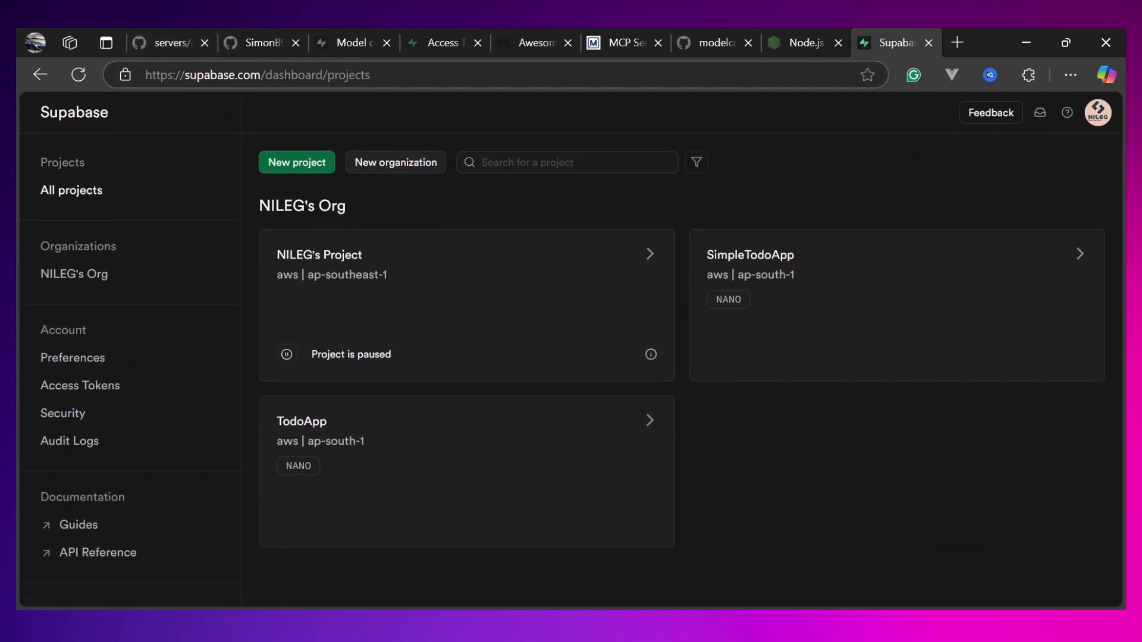
Open the SimpleTodoApp project's todos table and confirm it holds two todos.
click(790, 262)
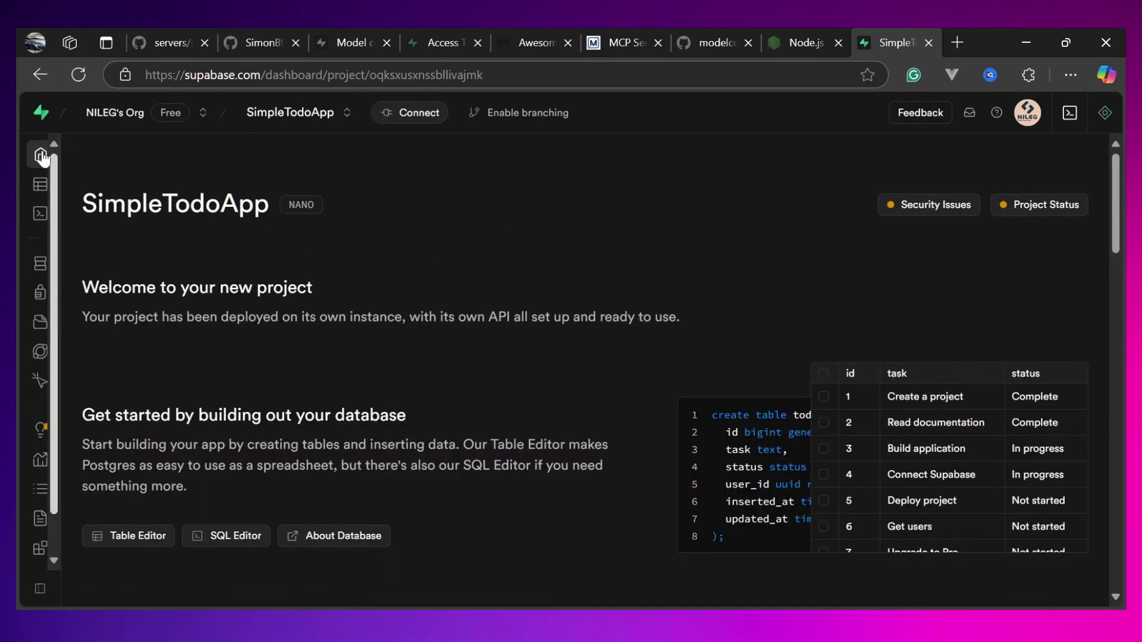
mouse_move(47, 156)
click(83, 190)
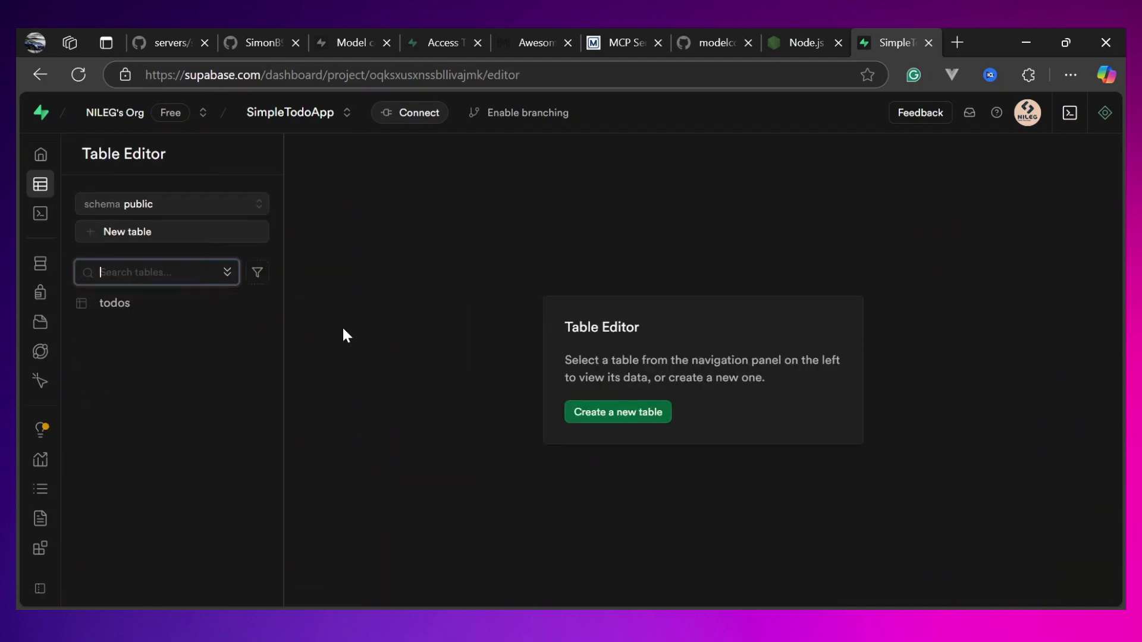
click(139, 308)
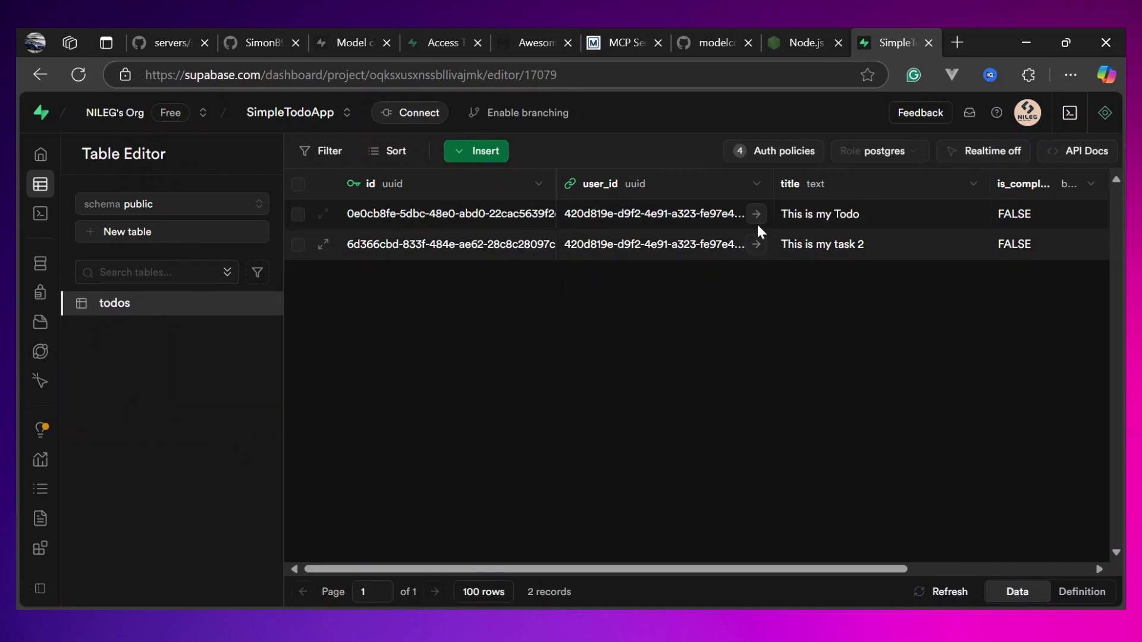
scroll(833, 221, right, 5)
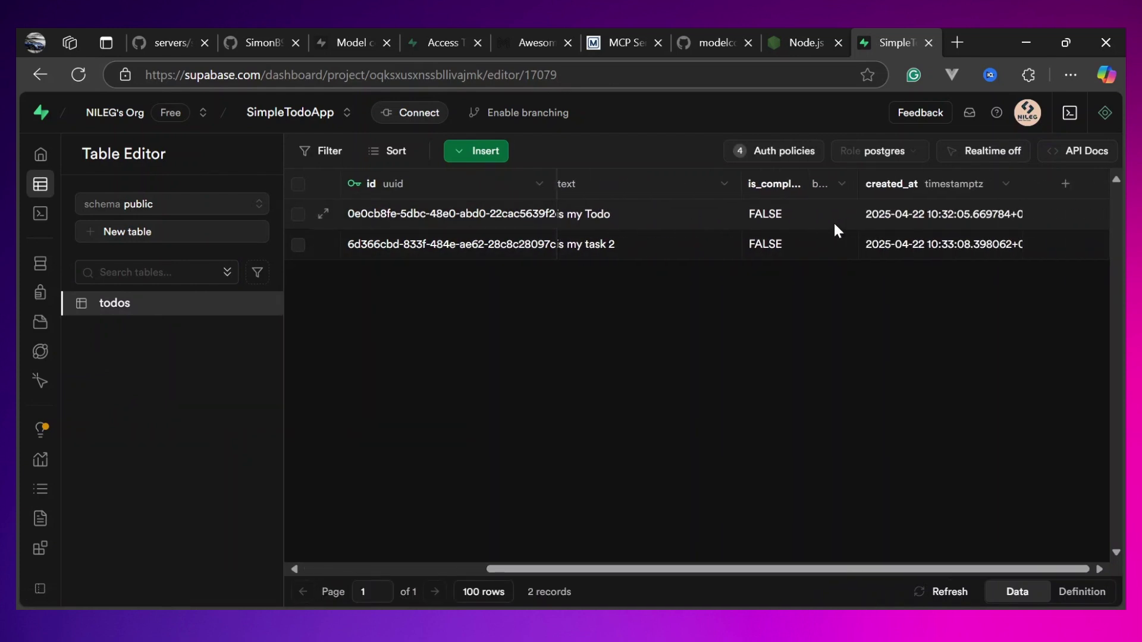
scroll(834, 226, left, 5)
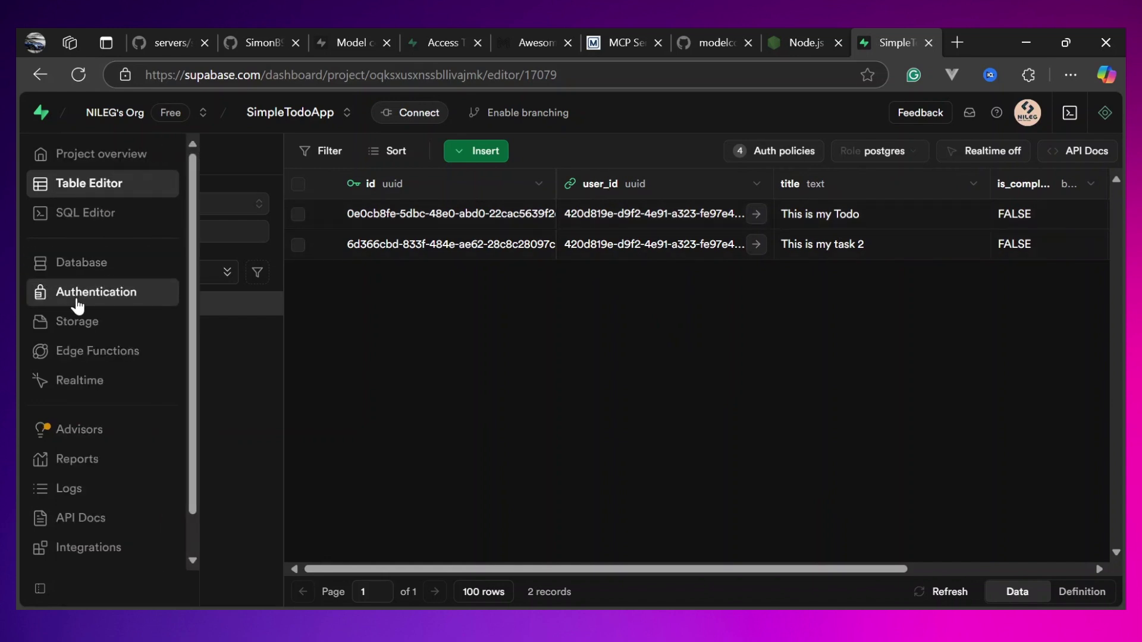
Check Authentication > Users for the single registered Email user.
click(81, 304)
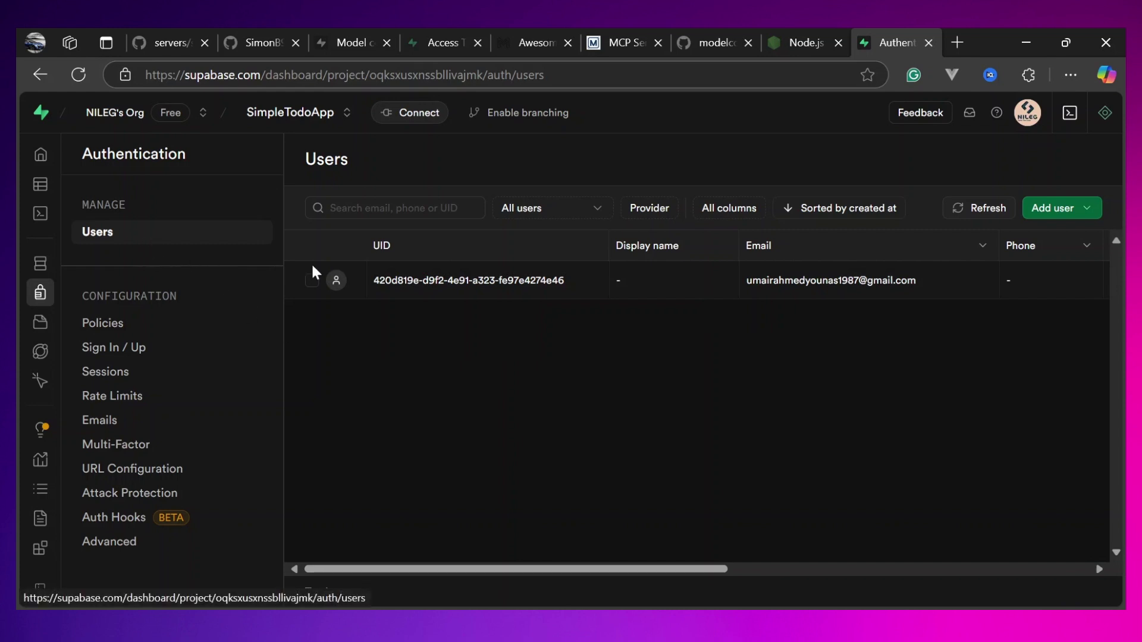
mouse_move(77, 273)
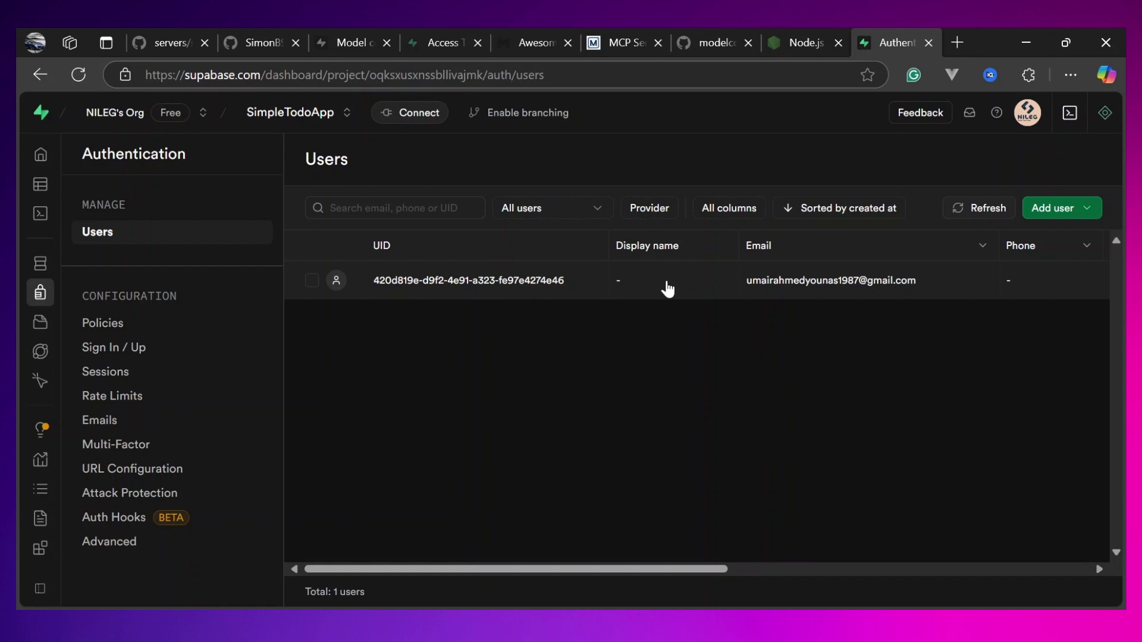
scroll(715, 296, right, 3)
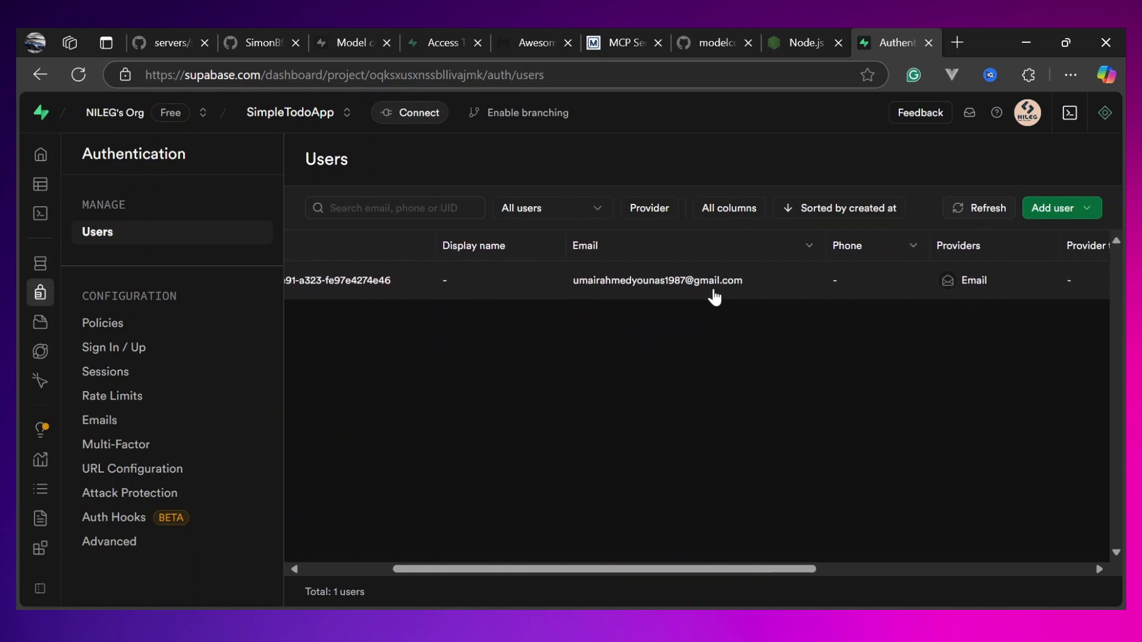
scroll(635, 291, right, 8)
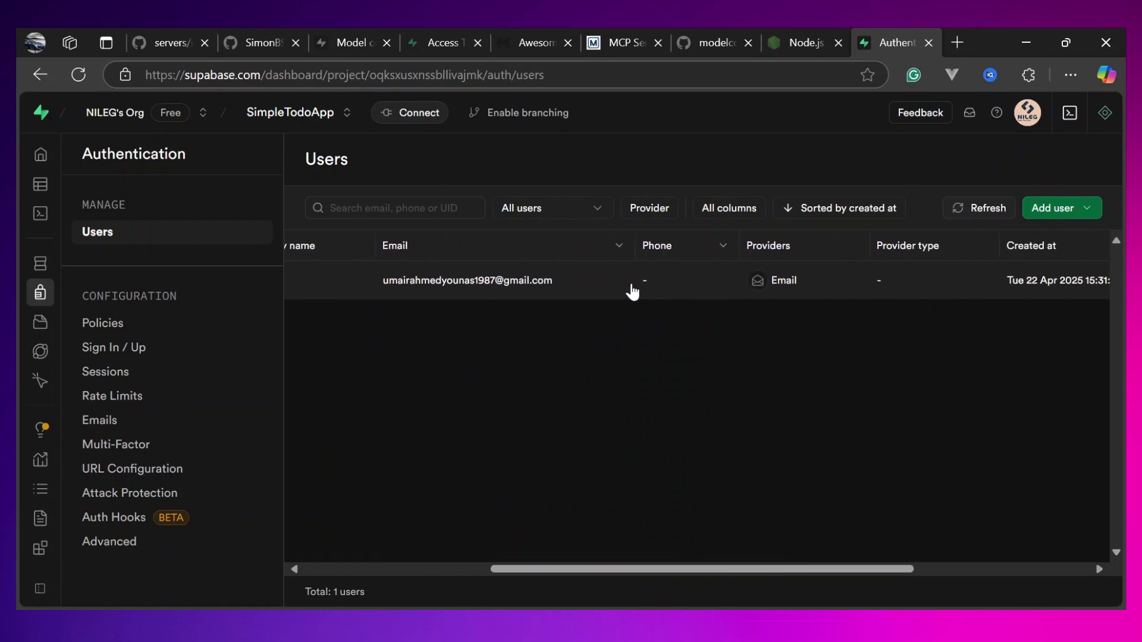
scroll(633, 291, left, 10)
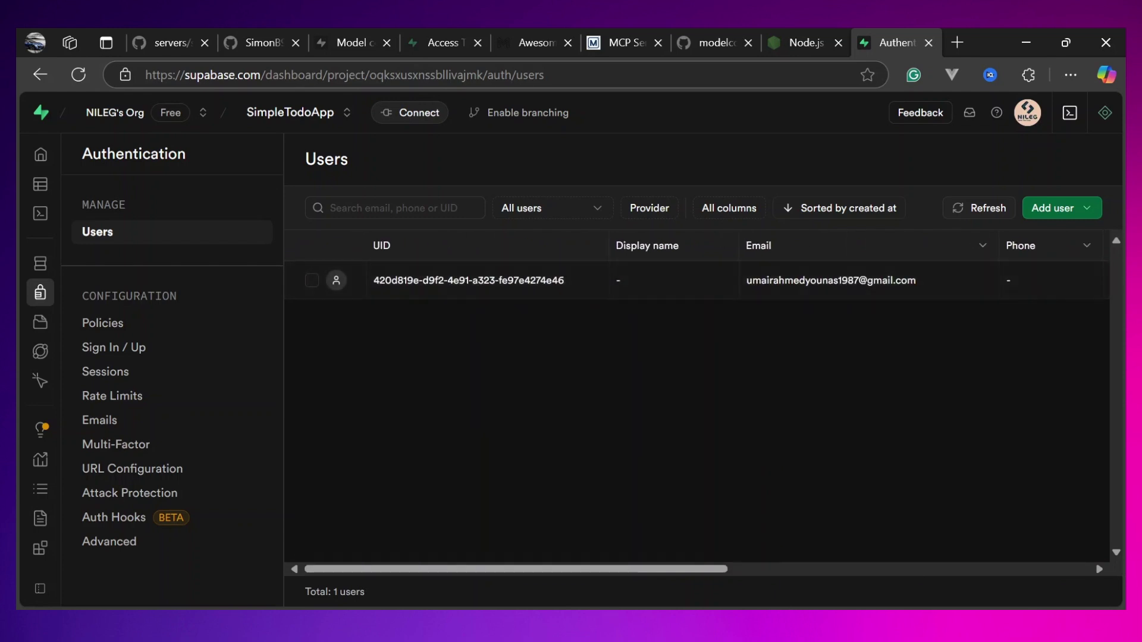
click(840, 536)
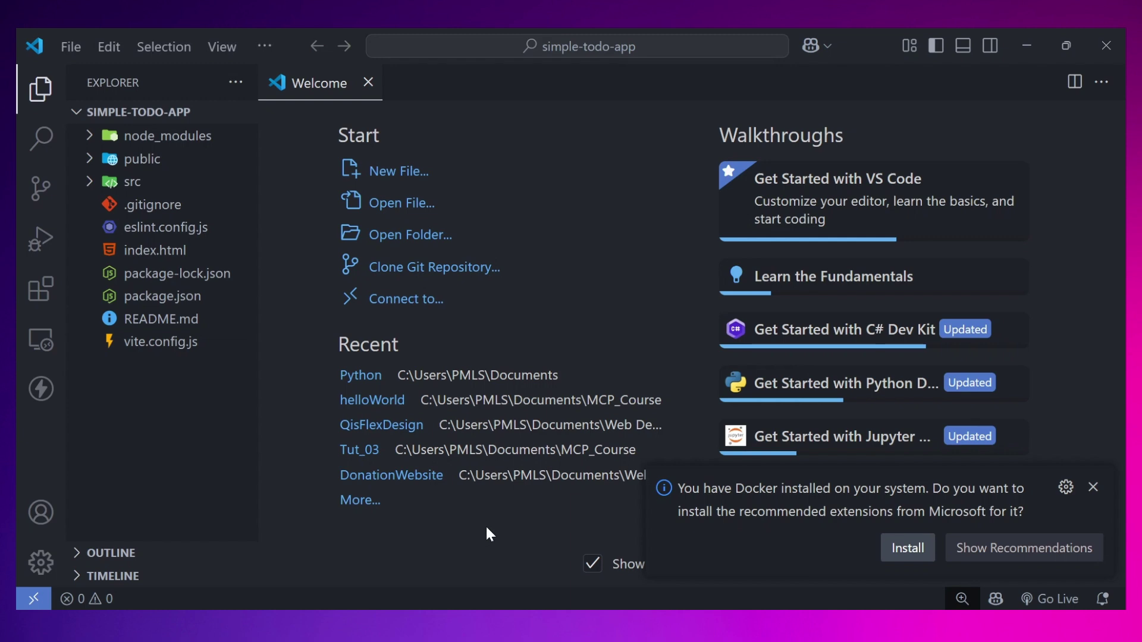
click(265, 46)
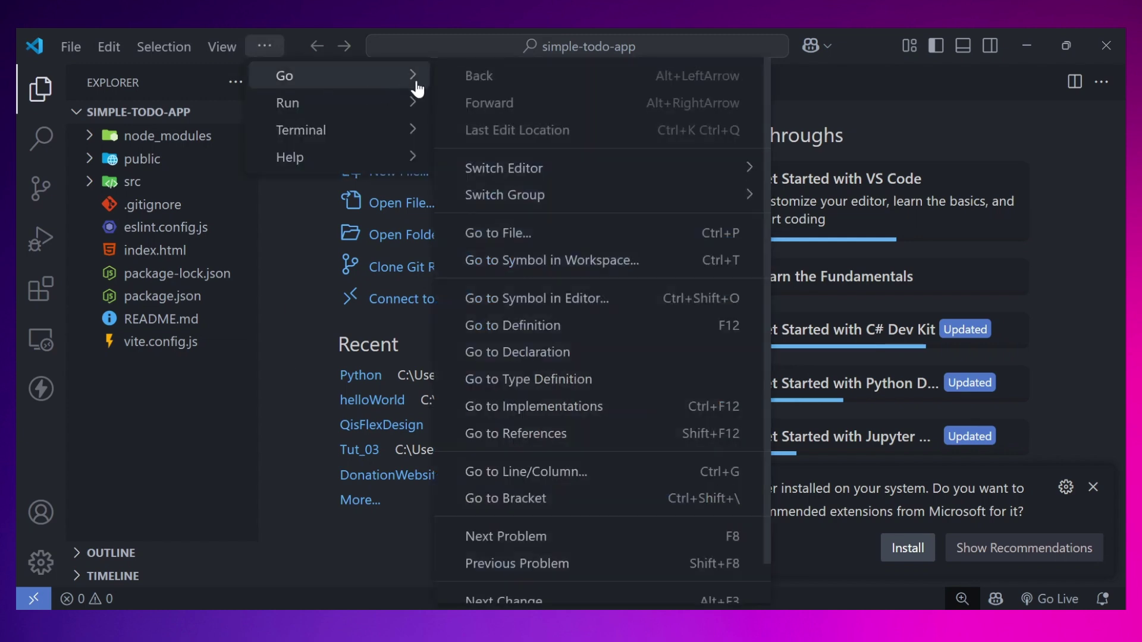
mouse_move(416, 127)
click(470, 127)
text(n)
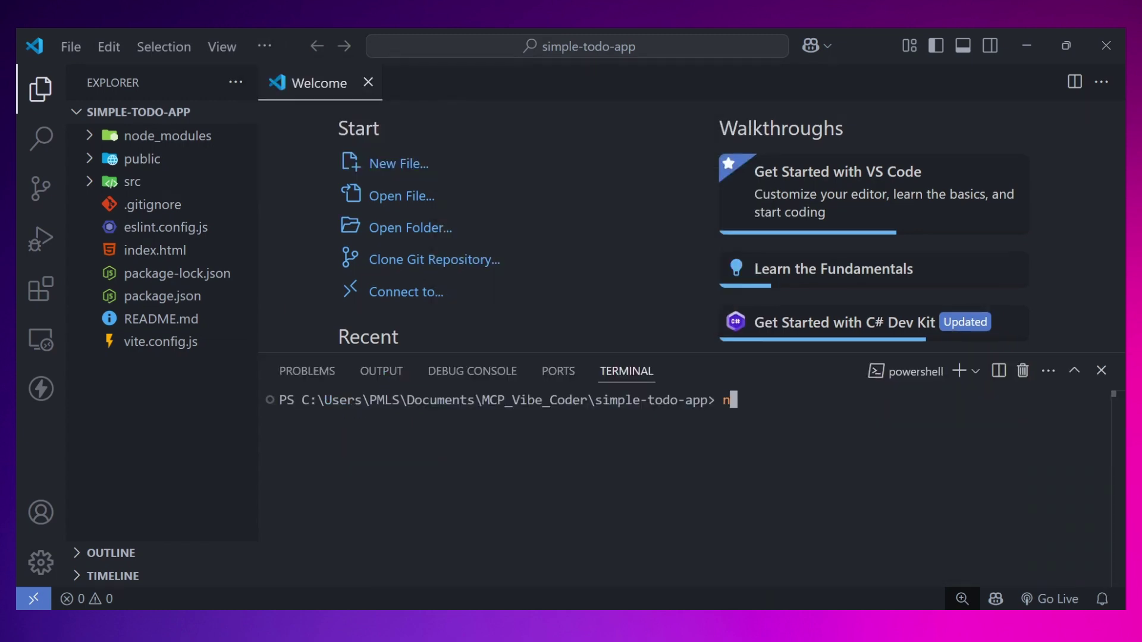
text(pm run dev)
key(Return)
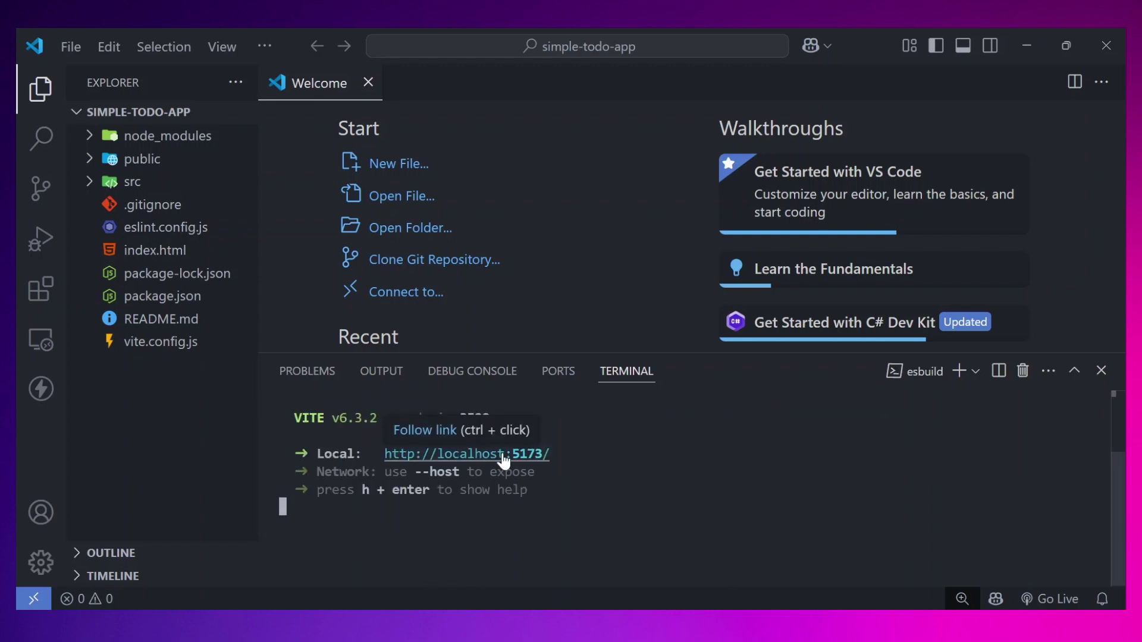
ctrl+click(502, 455)
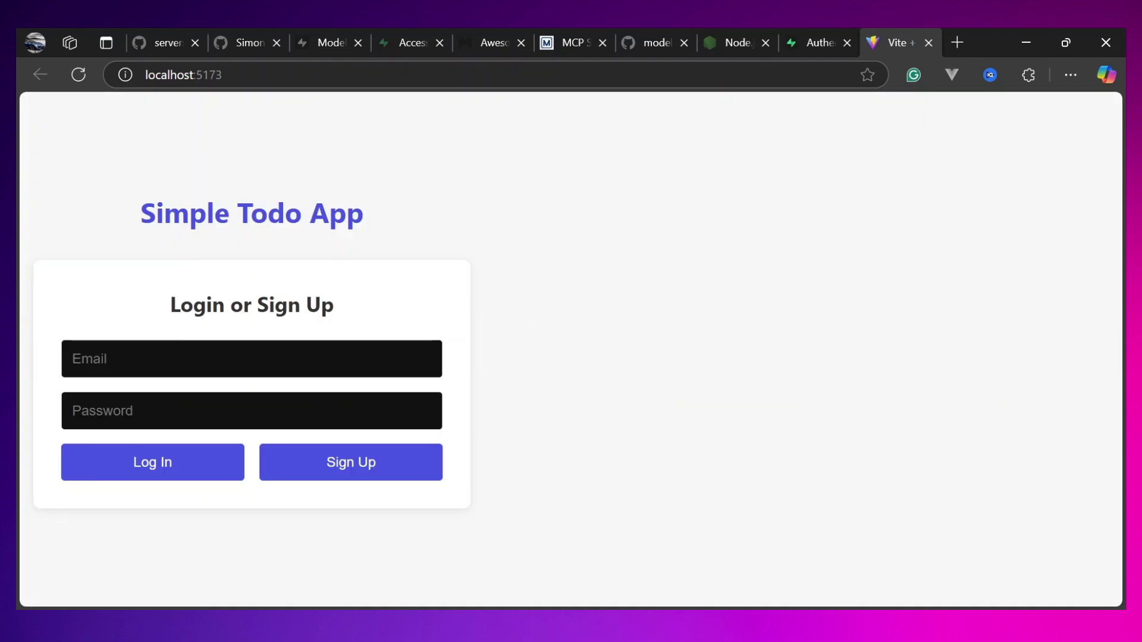
Log in with the saved email and password, dismissing the sign-up alert and password prompt.
click(365, 474)
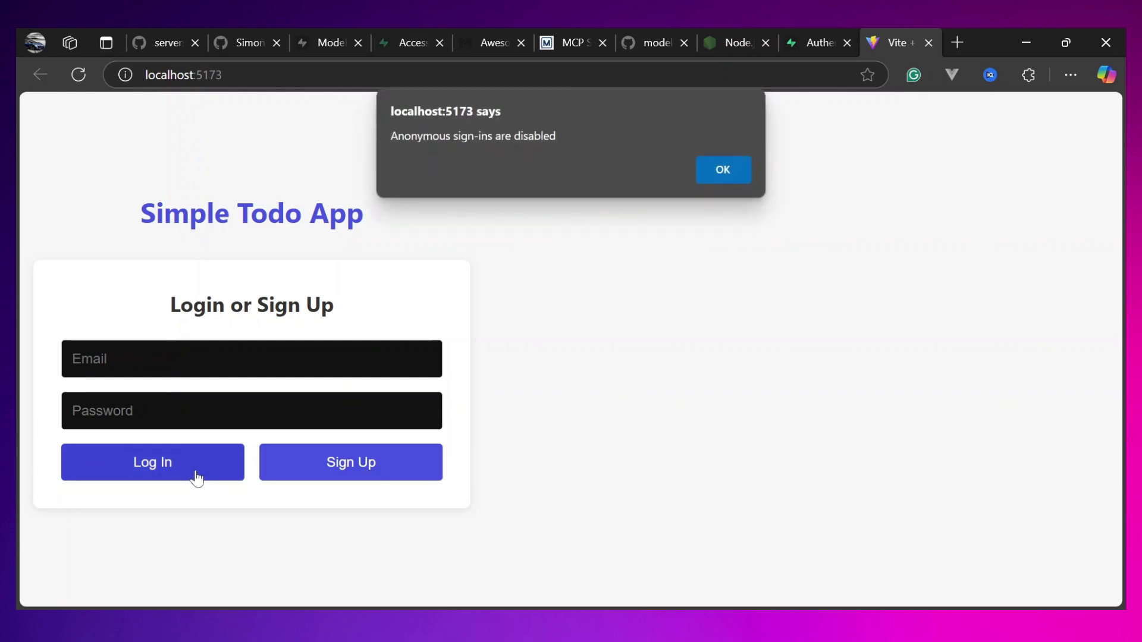
key(Return)
click(178, 359)
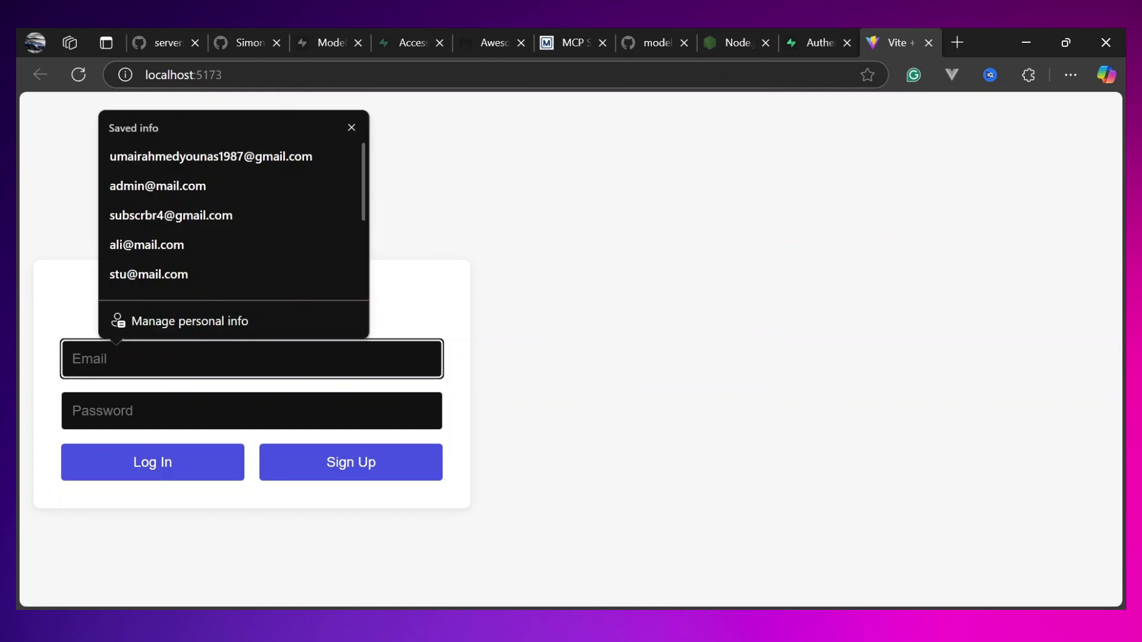
click(212, 168)
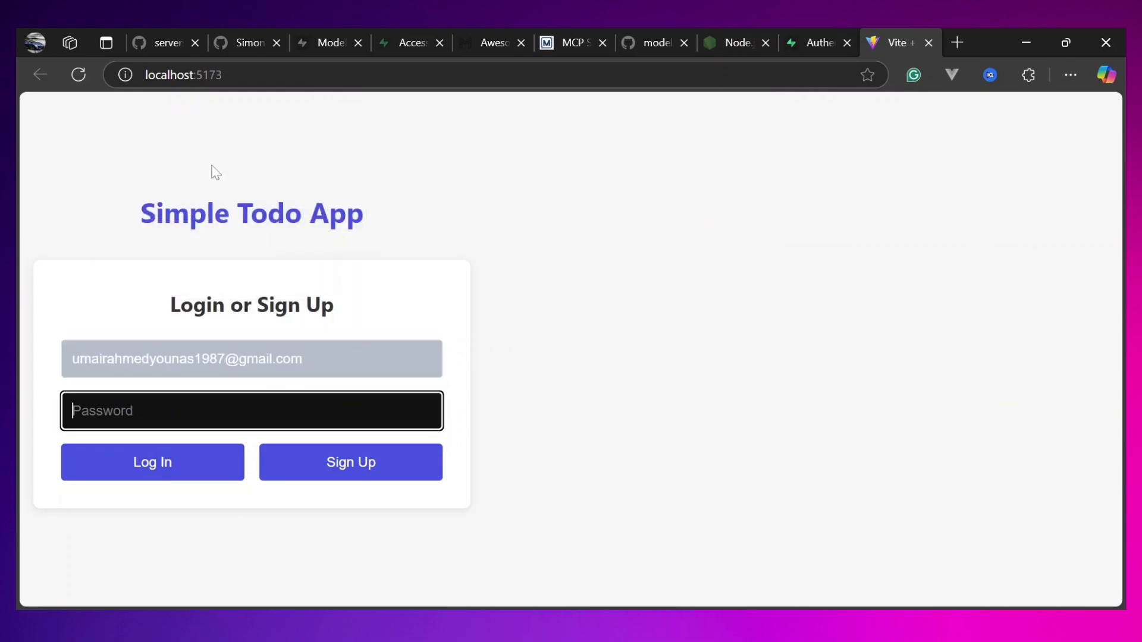
text(••••••••)
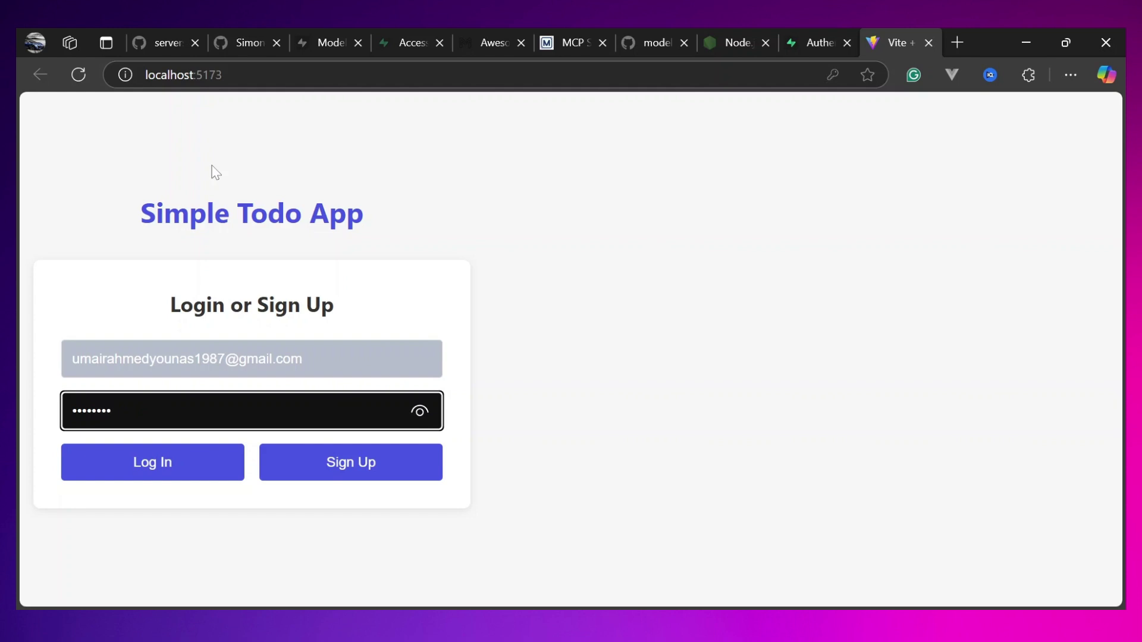
click(173, 472)
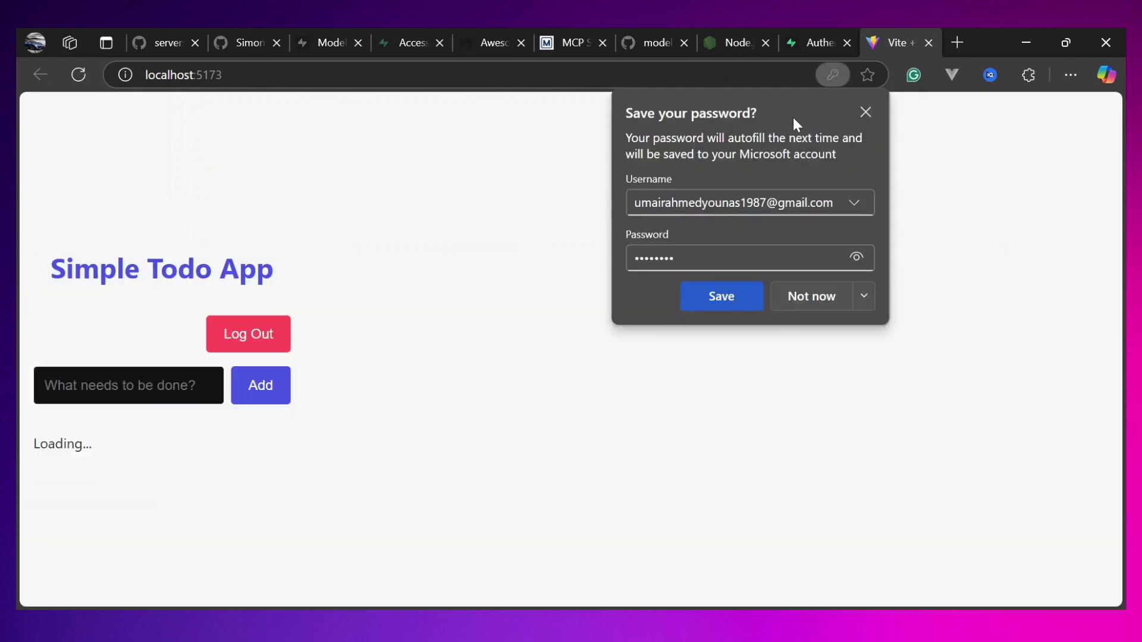
click(865, 114)
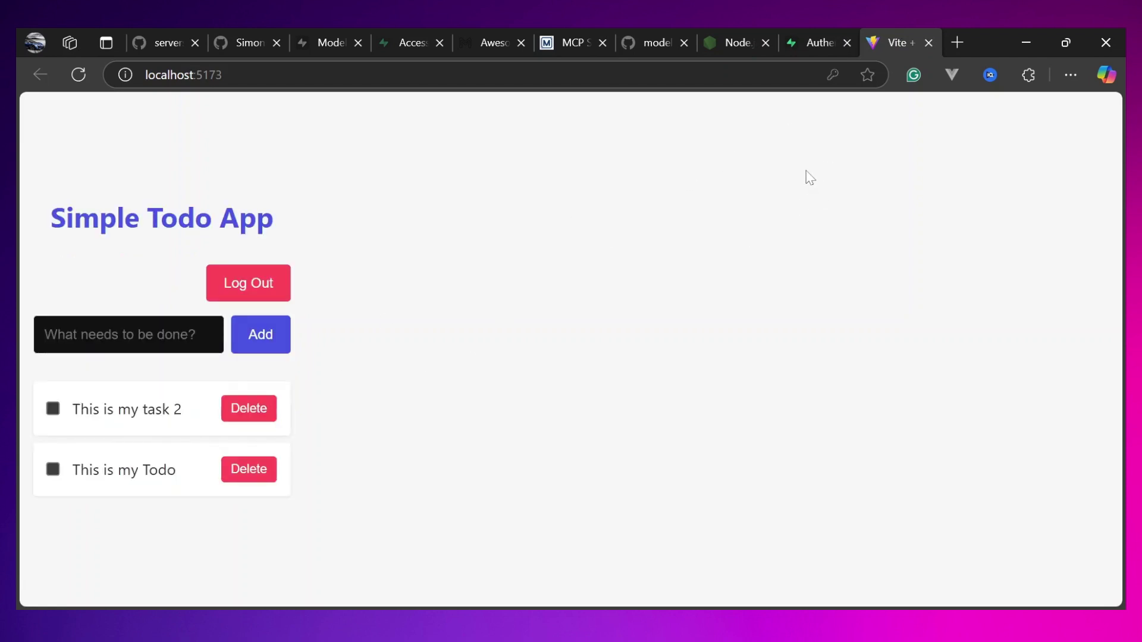
Open the Supabase todos table to view its current rows.
click(804, 32)
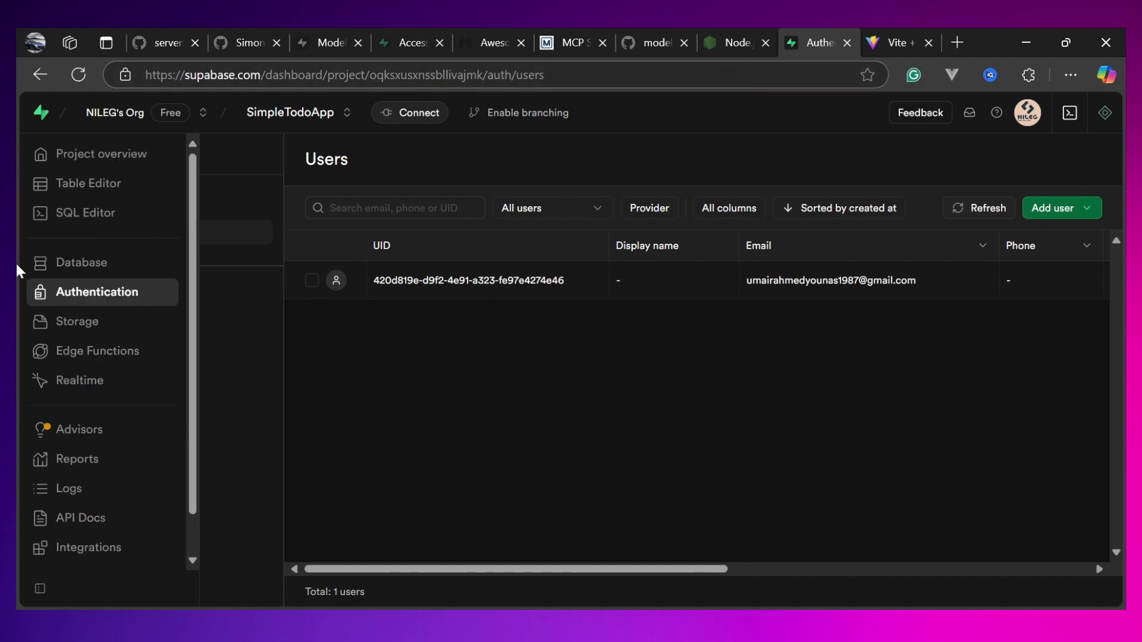
click(82, 189)
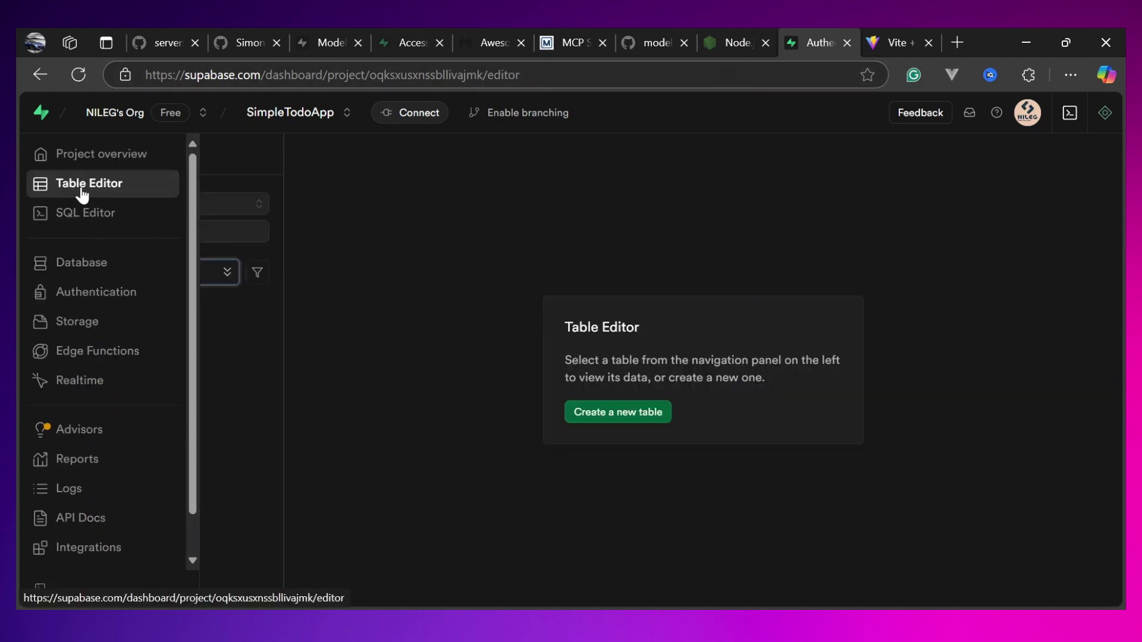
click(119, 314)
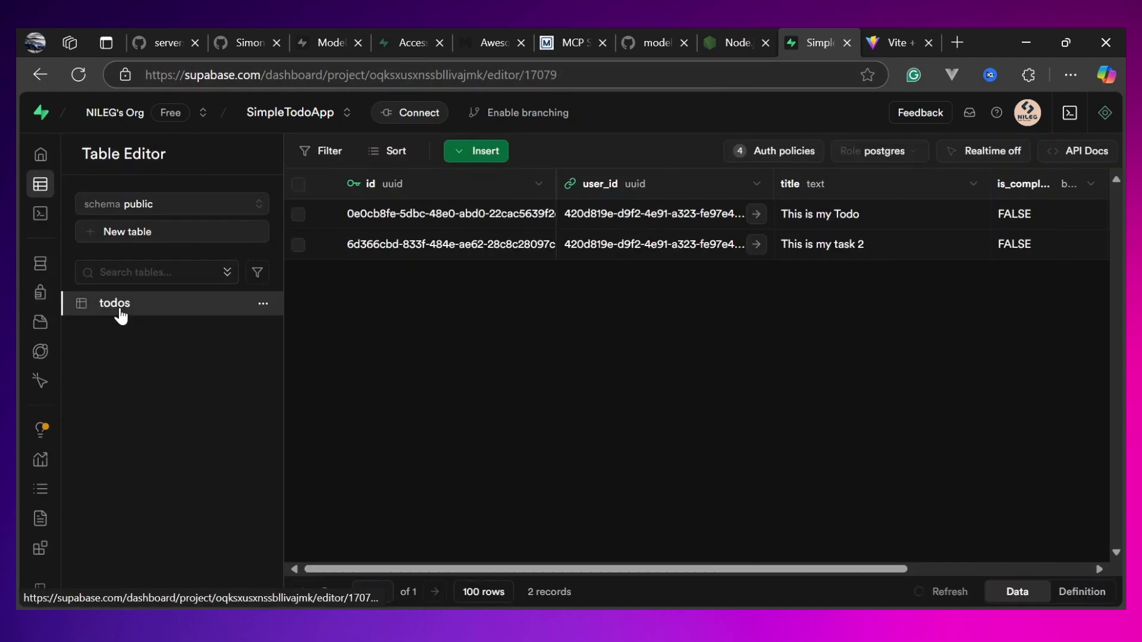
scroll(803, 209, right, 4)
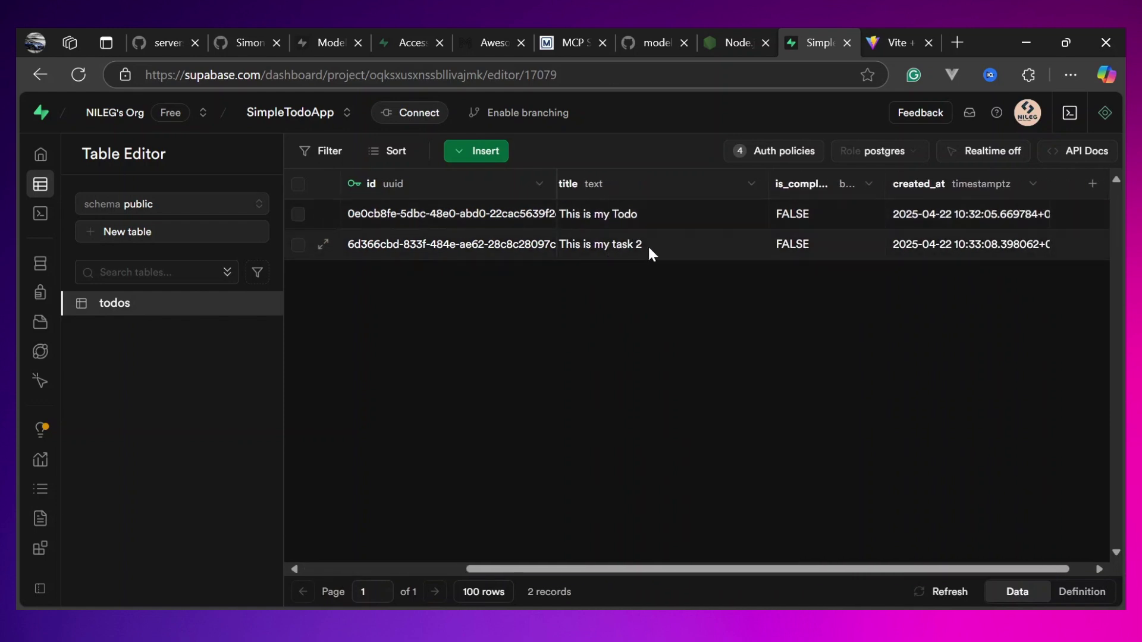
Delete 'This is my task 2' in the app and reload both the app and the table.
click(873, 29)
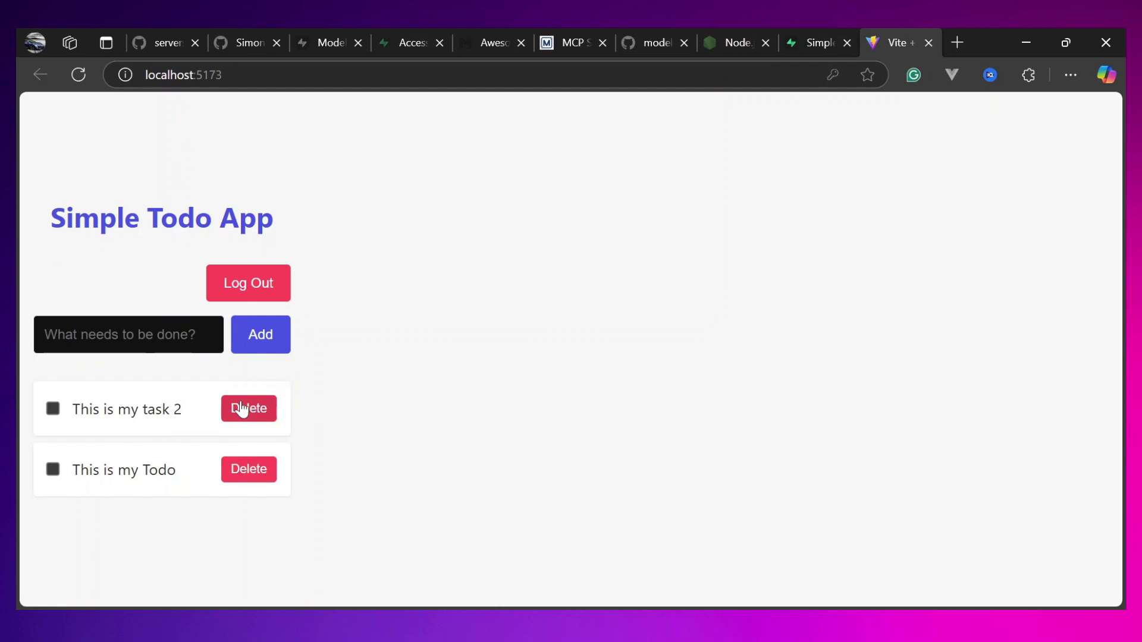
click(254, 421)
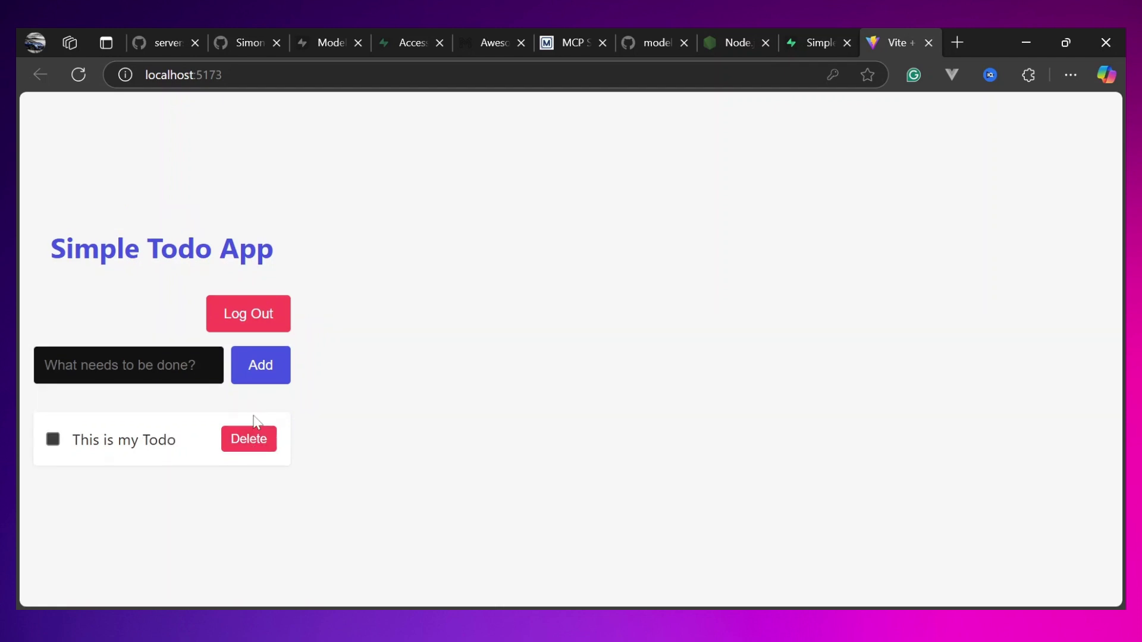
key(F5)
click(824, 36)
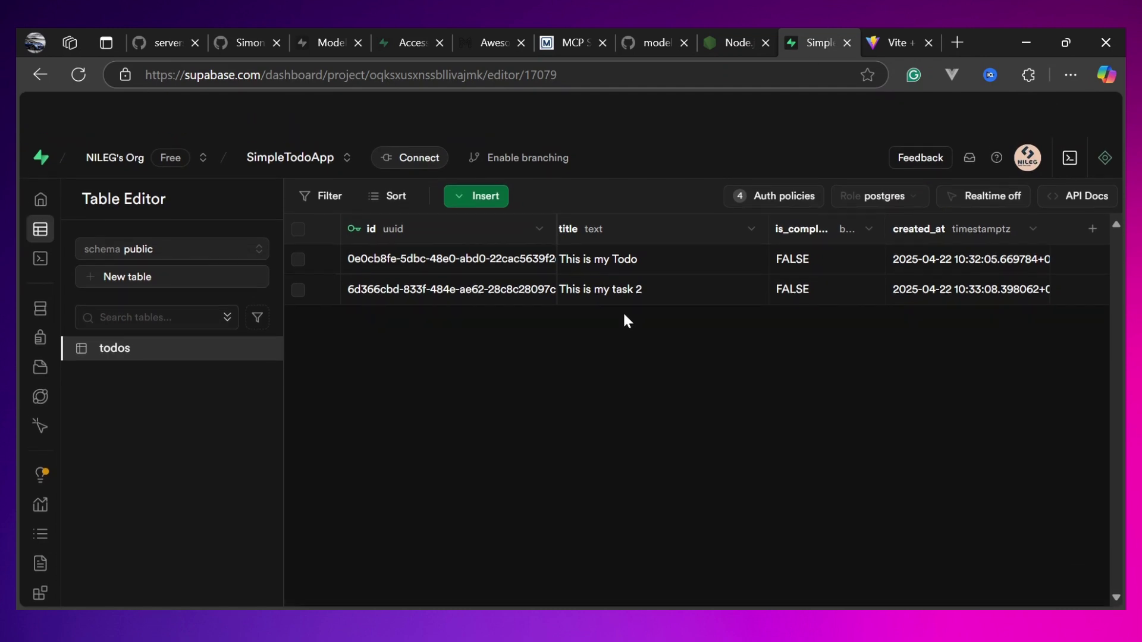
key(F5)
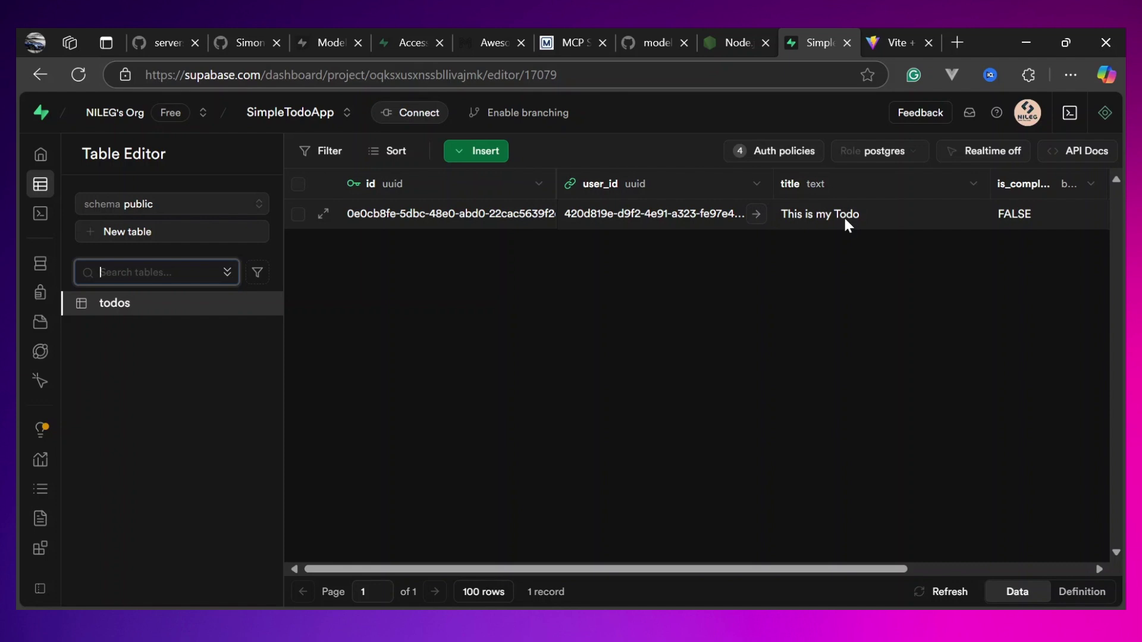
Add the todo 'This is my new Video Task' and reload the Supabase todos table.
click(888, 42)
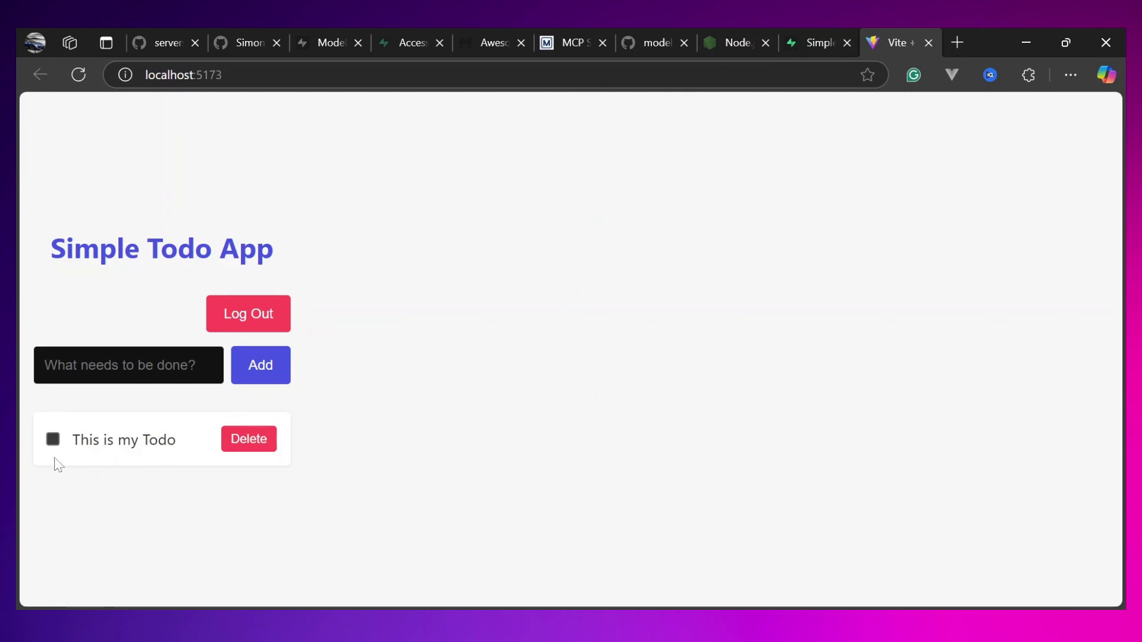
click(45, 365)
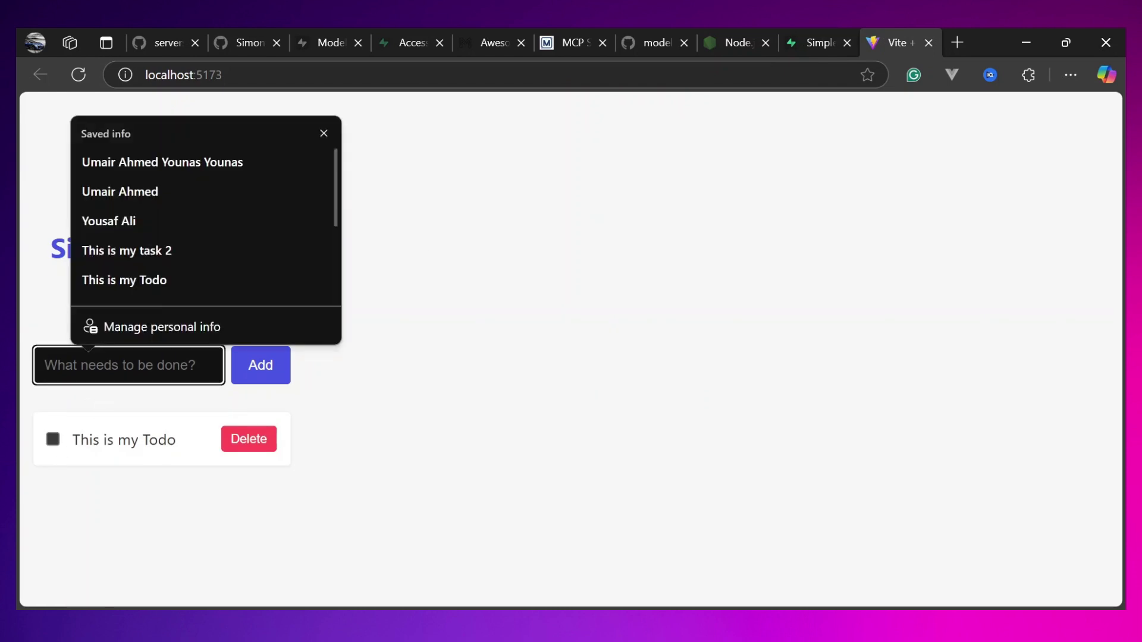
text(This is my new Video Task)
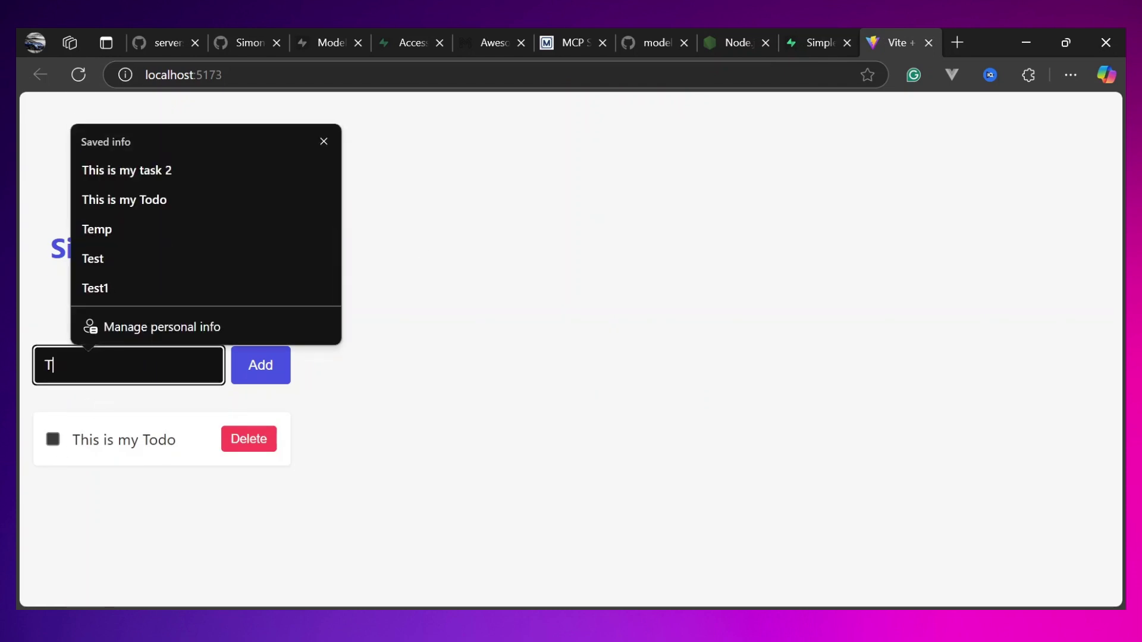
click(250, 375)
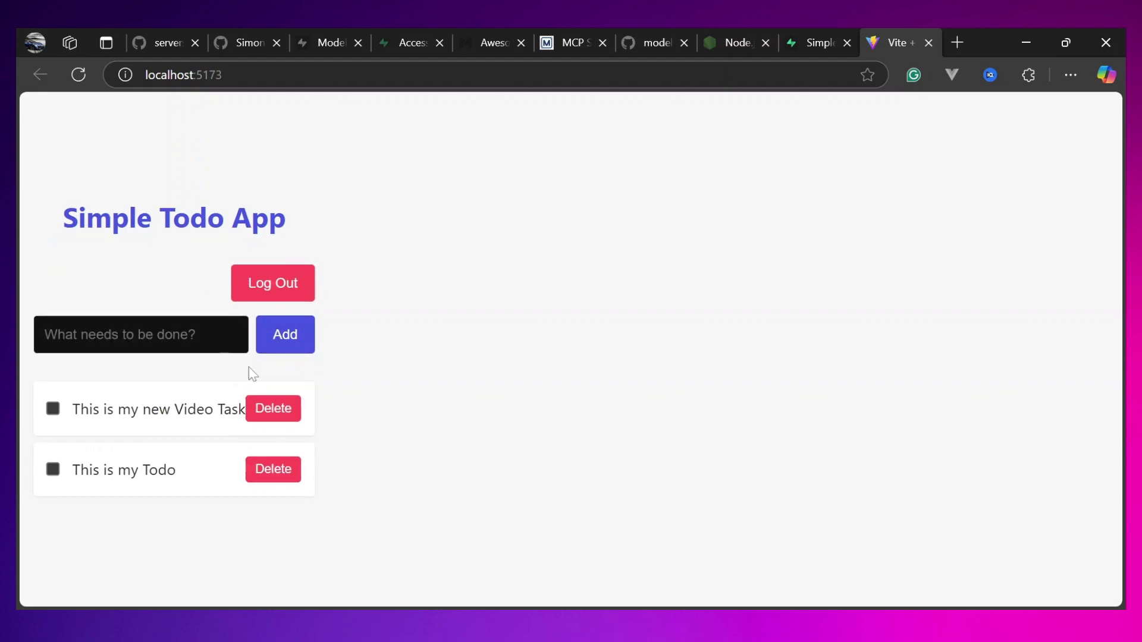
click(807, 34)
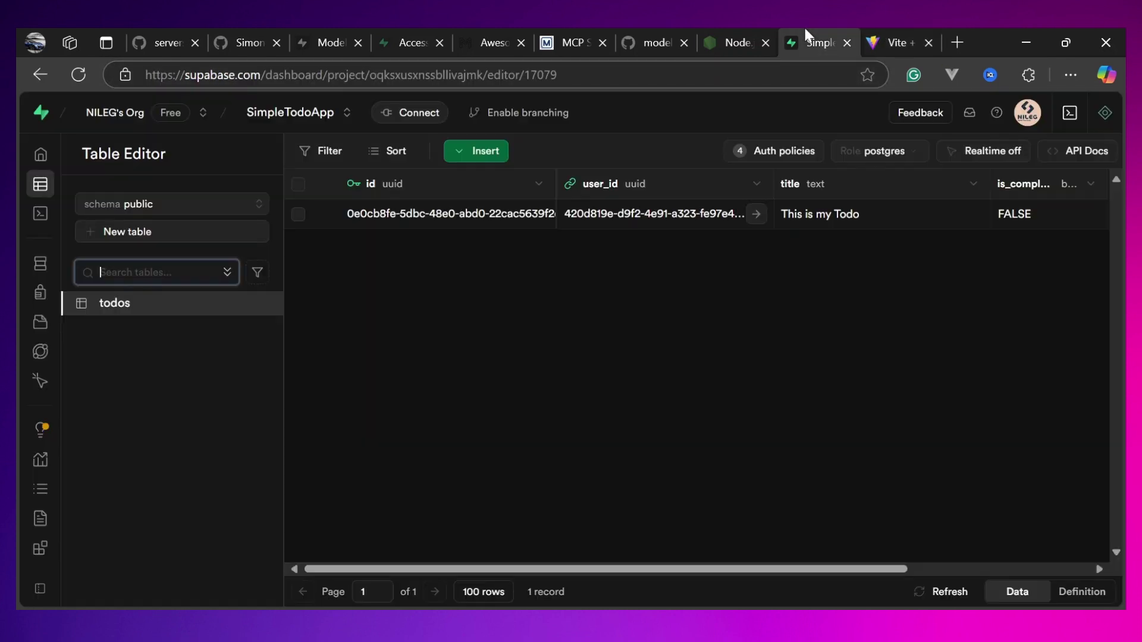
key(F5)
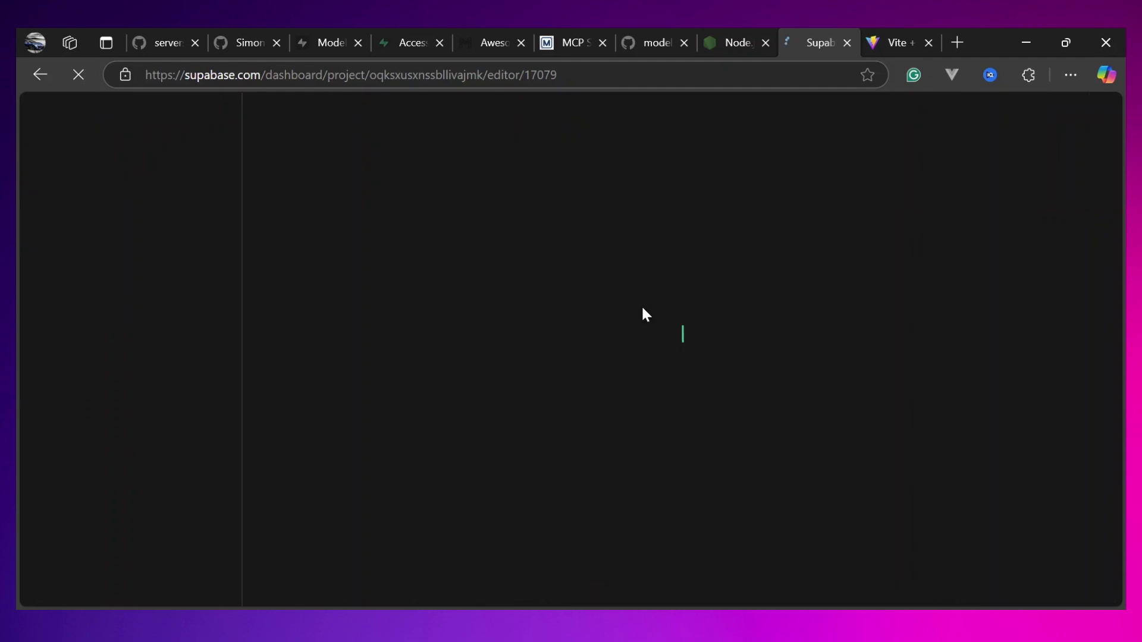